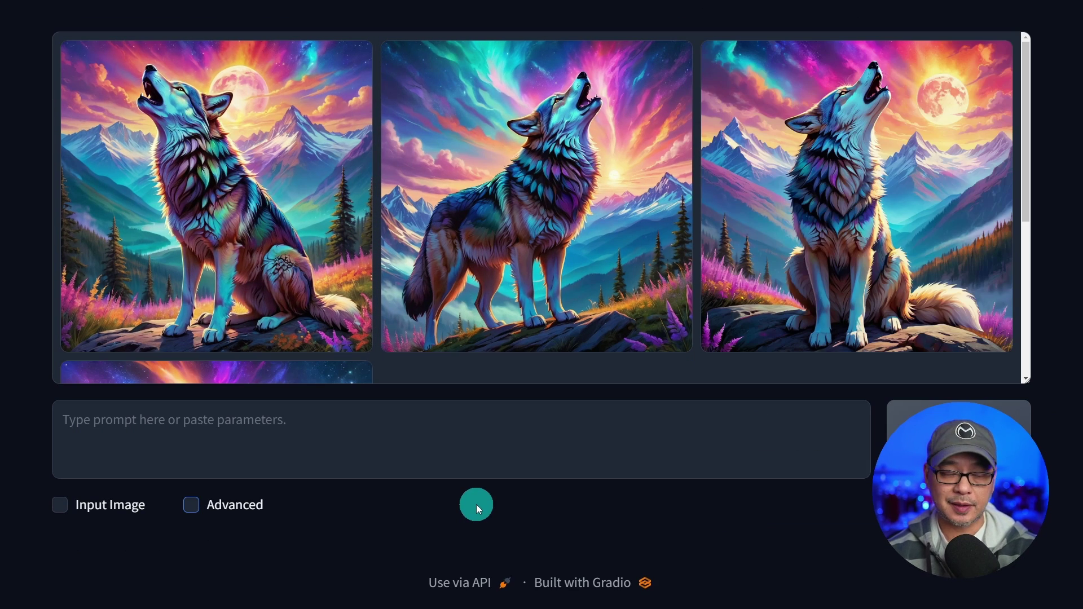
Enable Input Image and drag the seated howling wolf into slot one (Stop At 0.6, Weight 0.7)
click(59, 506)
scroll(283, 511, down, 6)
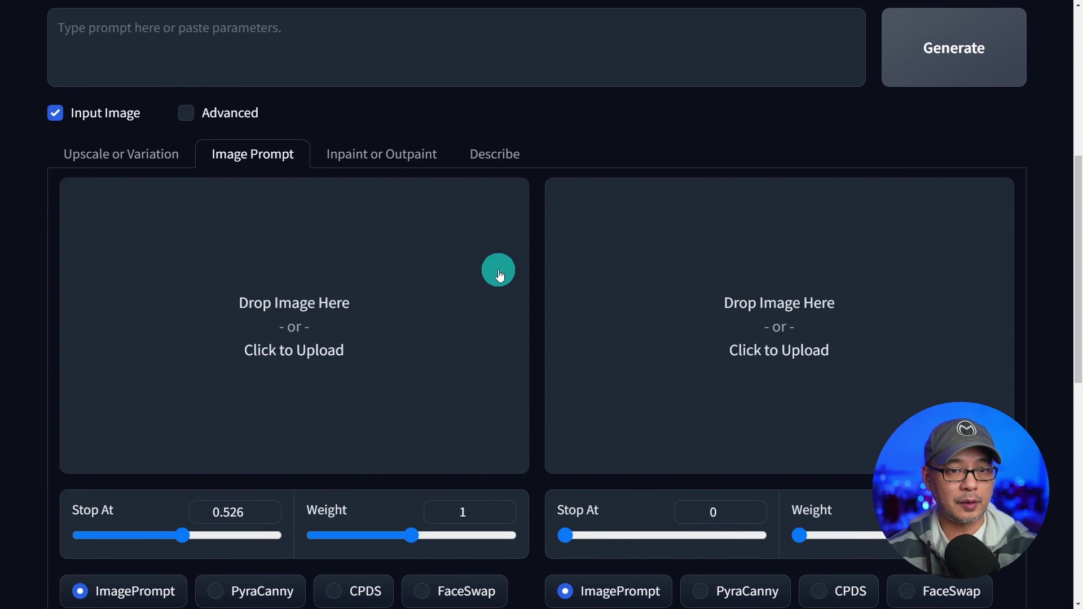
key(ctrl+0)
scroll(499, 269, up, 4)
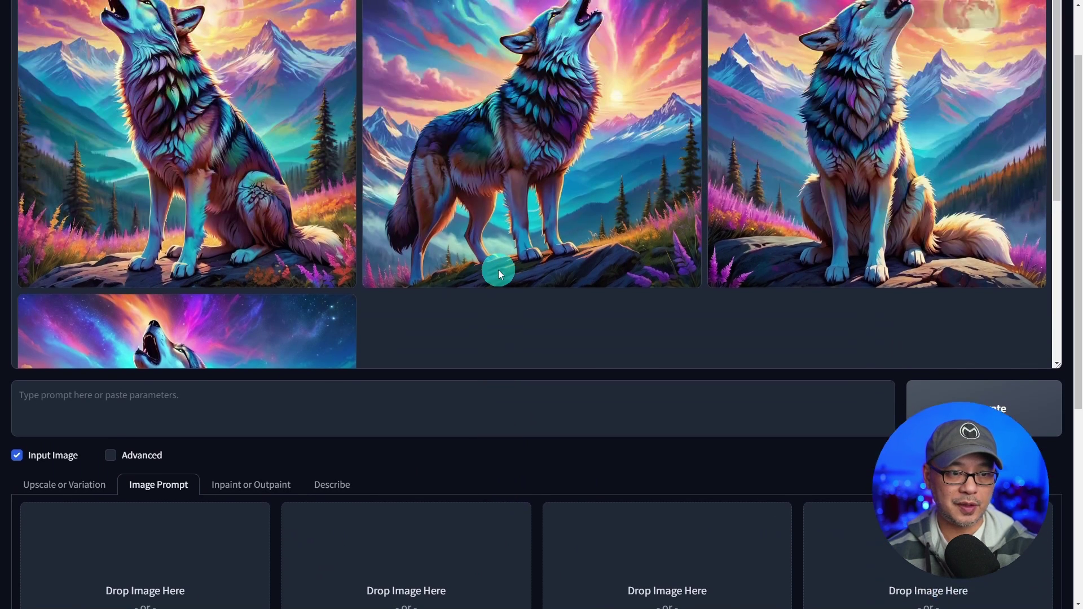
scroll(499, 269, up, 2)
scroll(294, 239, down, 2)
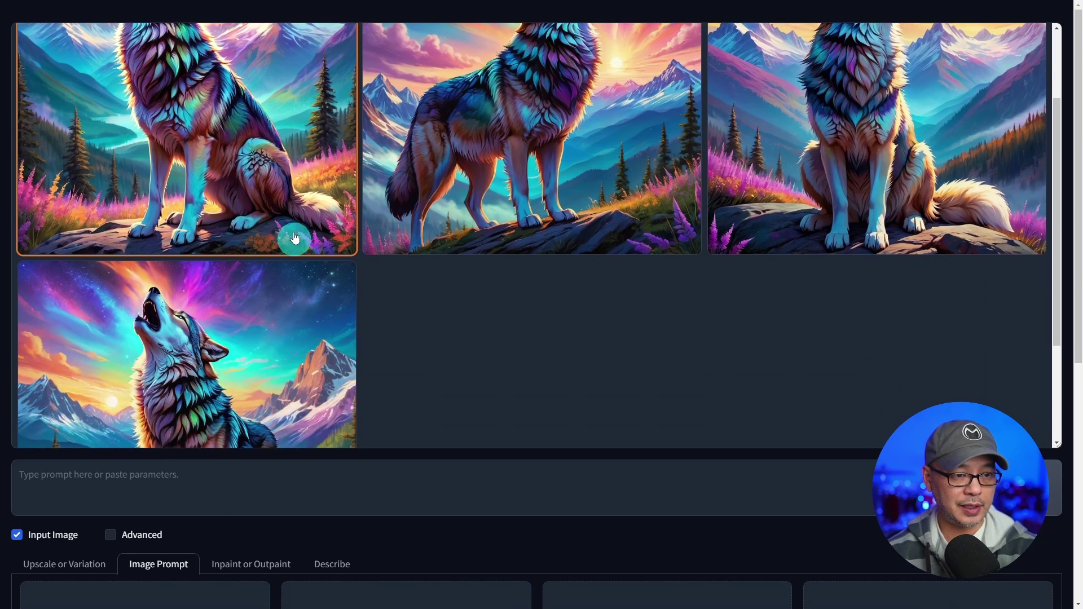
drag(294, 239, 232, 586)
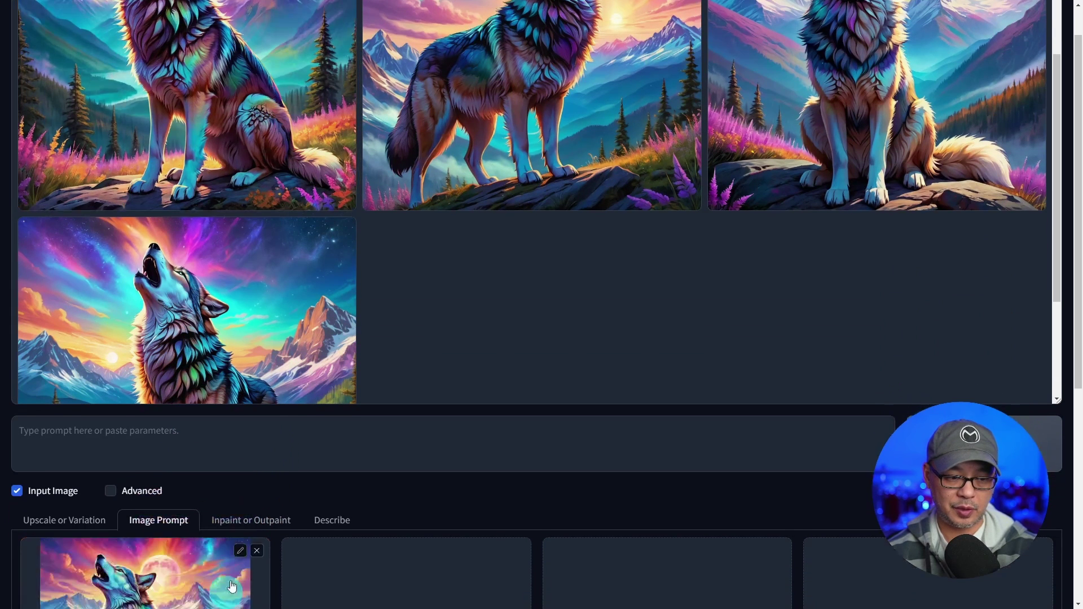
scroll(332, 392, down, 4)
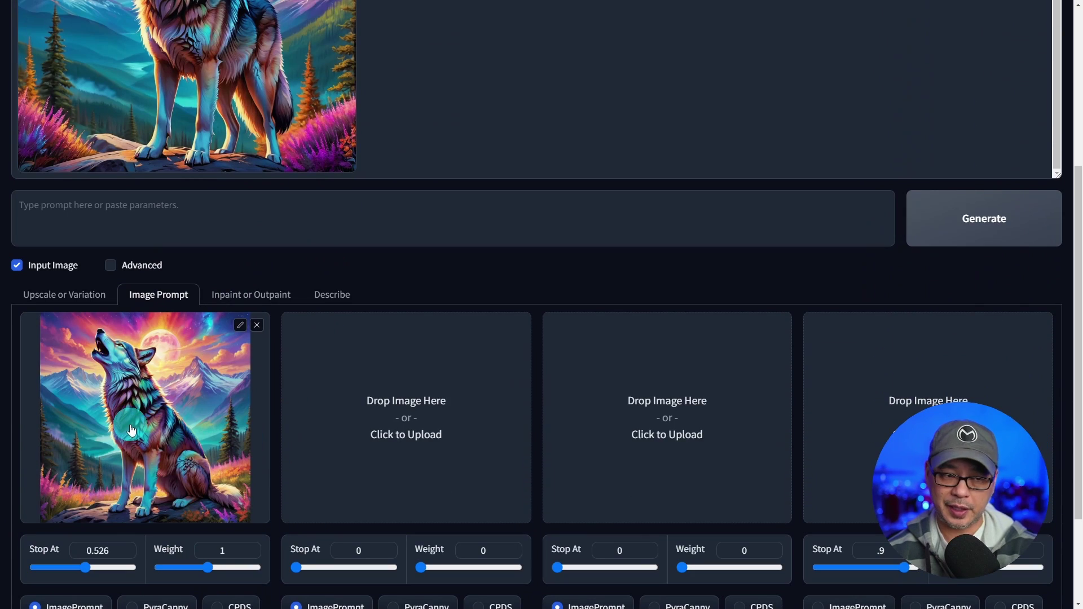
scroll(704, 380, up, 5)
scroll(700, 398, up, 4)
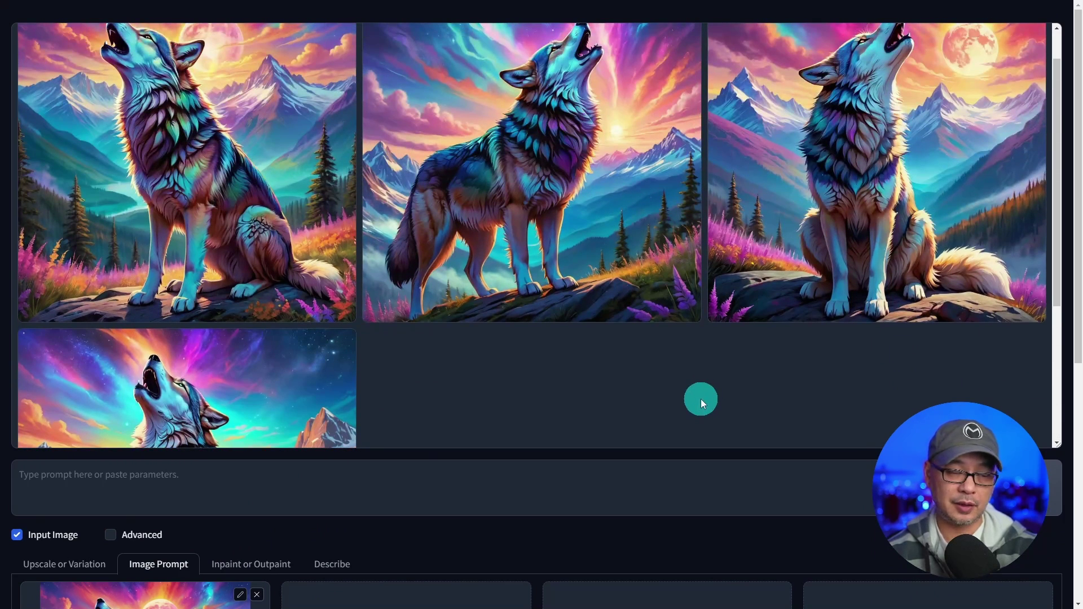
scroll(701, 398, up, 1)
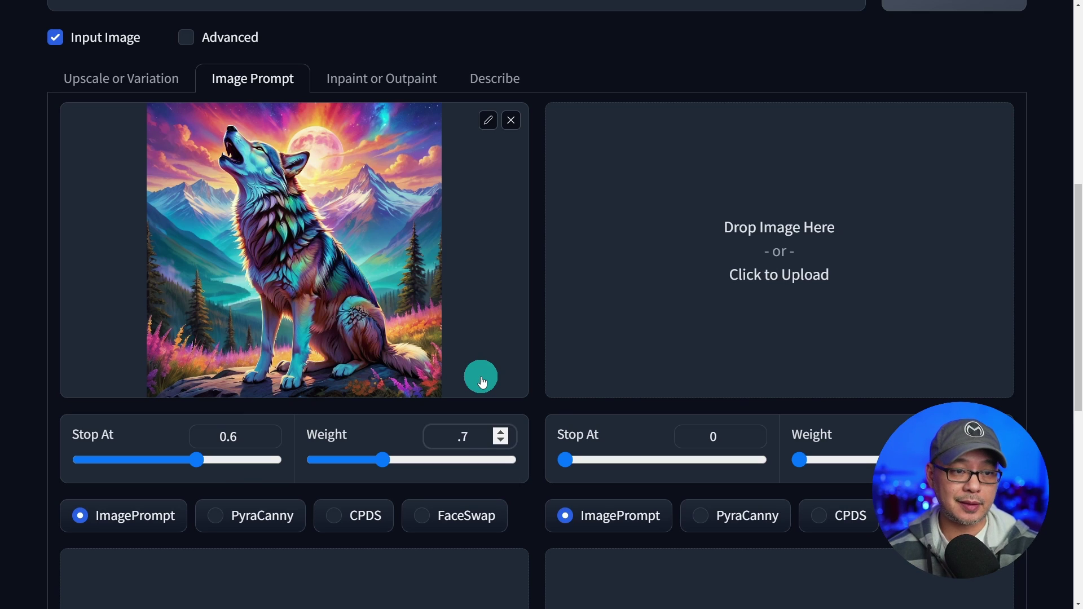
Review the realcartoonXL_v6 base model, then Guidance Scale 4 and Image Sharpness 2
scroll(482, 383, up, 1)
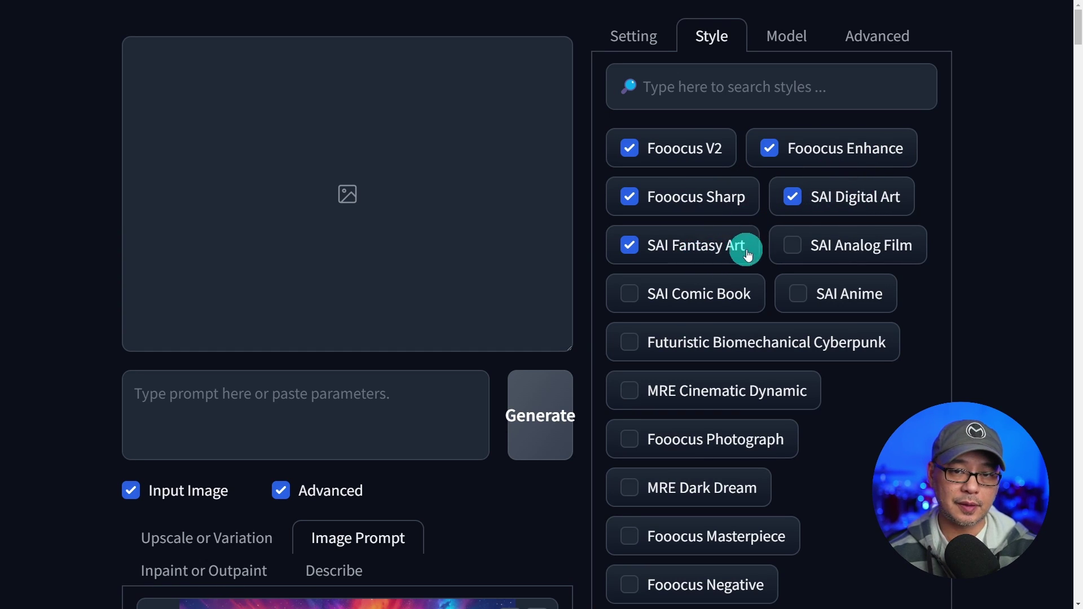
click(786, 35)
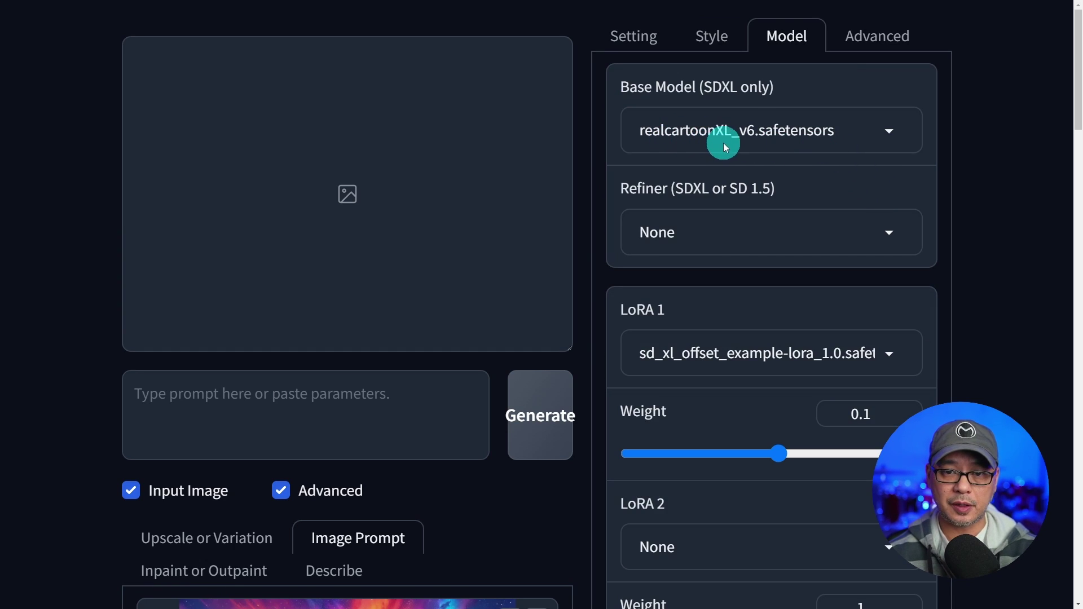
click(877, 36)
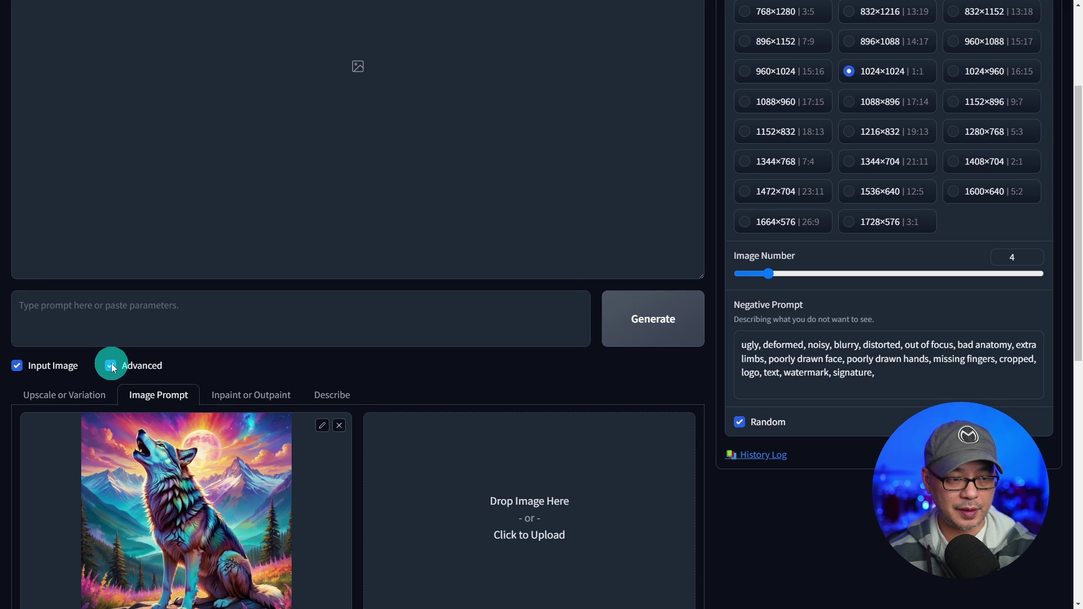
Hide the Advanced panel, reset the page zoom, and scroll through the wolf variations
click(111, 366)
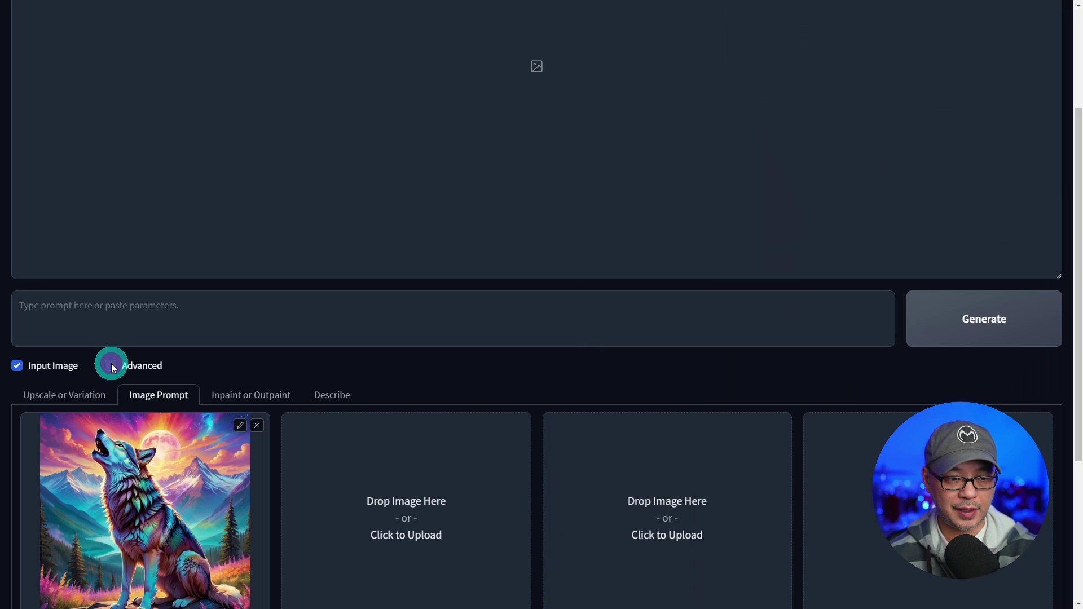
key(ctrl+plus)
key(ctrl+plus)
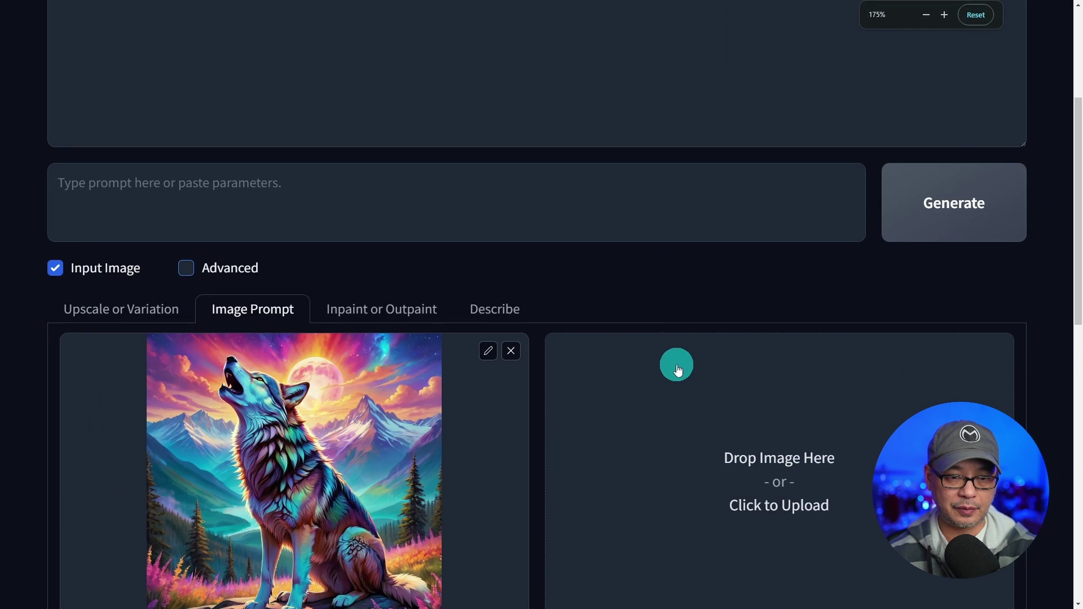
key(ctrl+0)
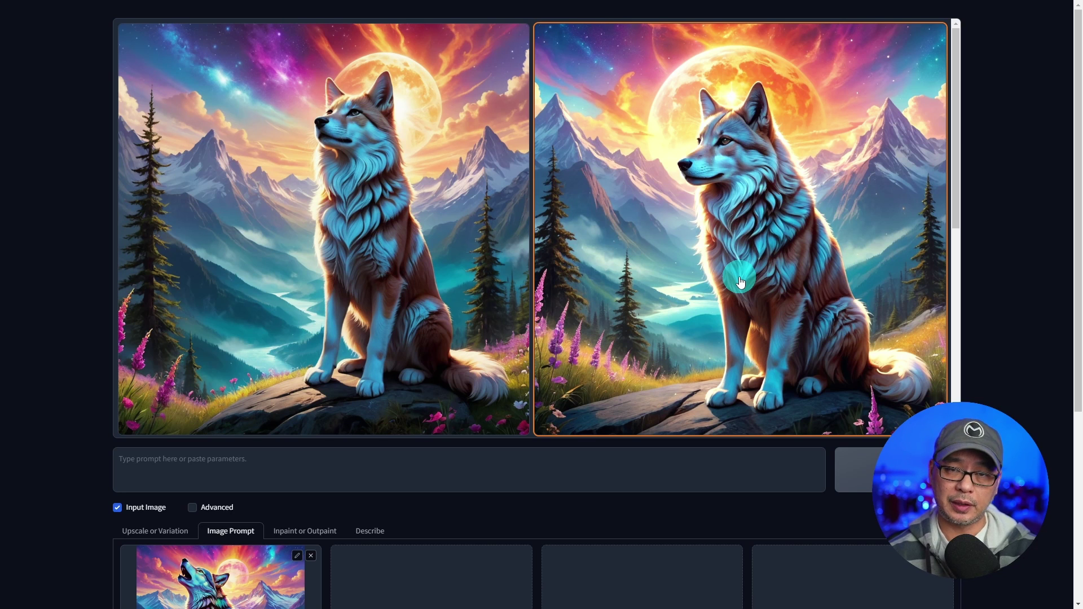
scroll(348, 306, down, 5)
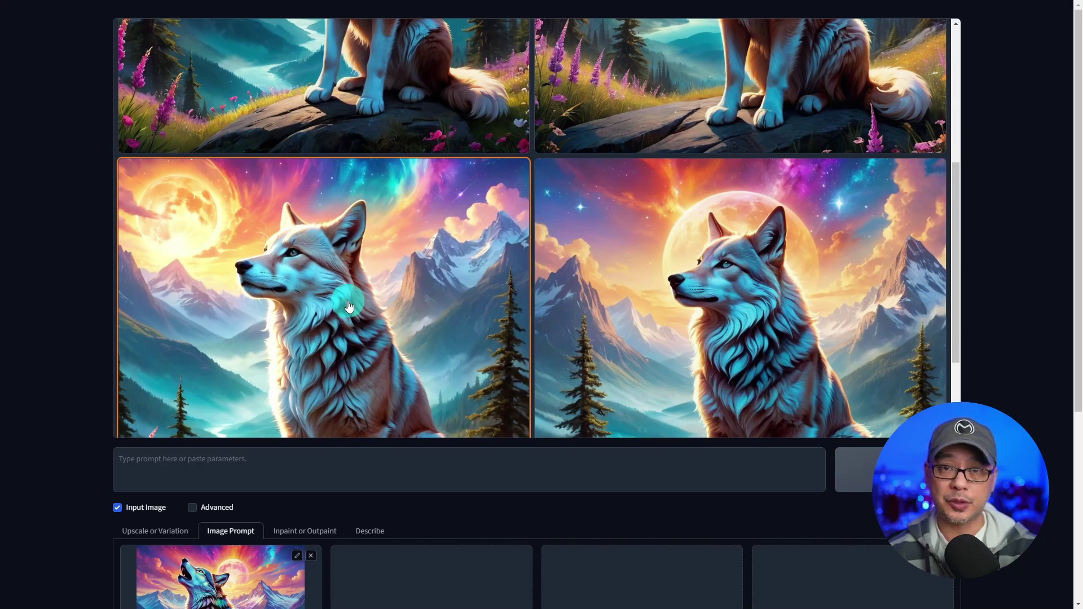
scroll(347, 304, down, 3)
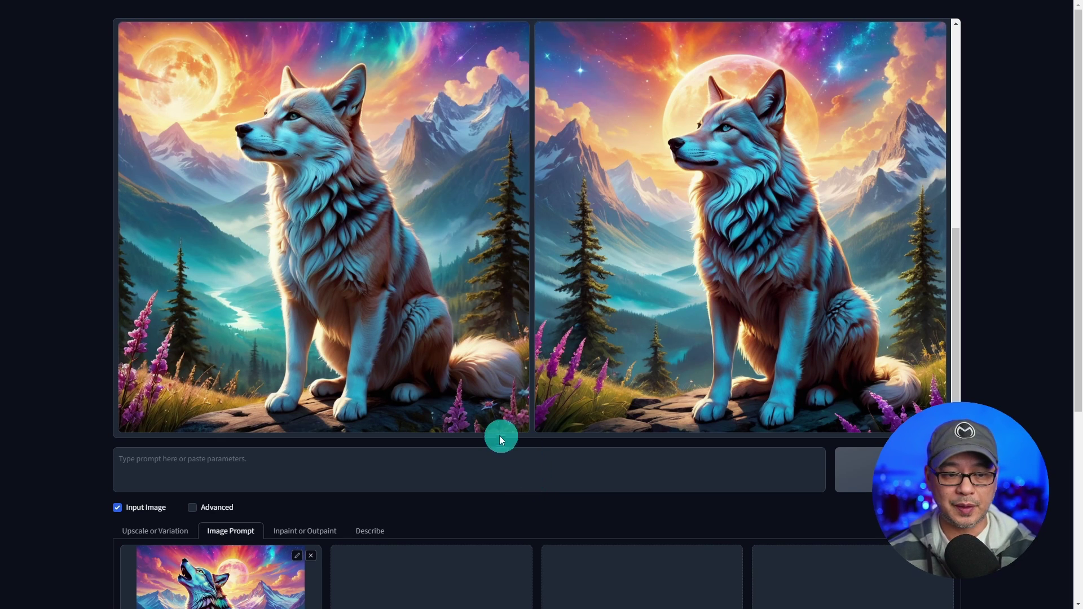
scroll(500, 438, down, 4)
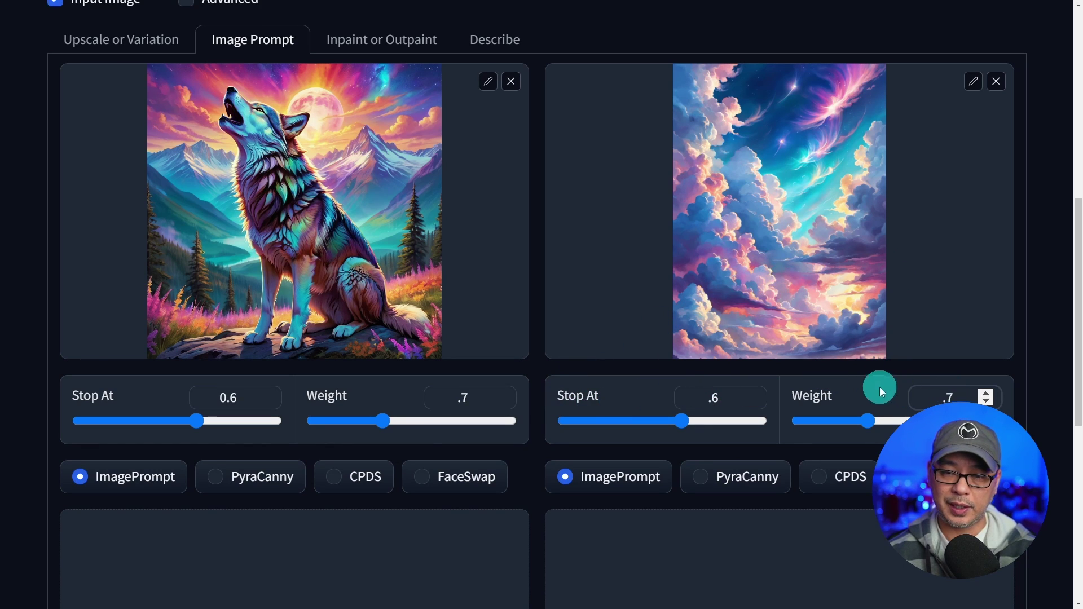
Generate wolf-and-cloud blends, producing swirling cosmic-sky mountain landscapes by a lake
scroll(645, 336, up, 5)
click(926, 213)
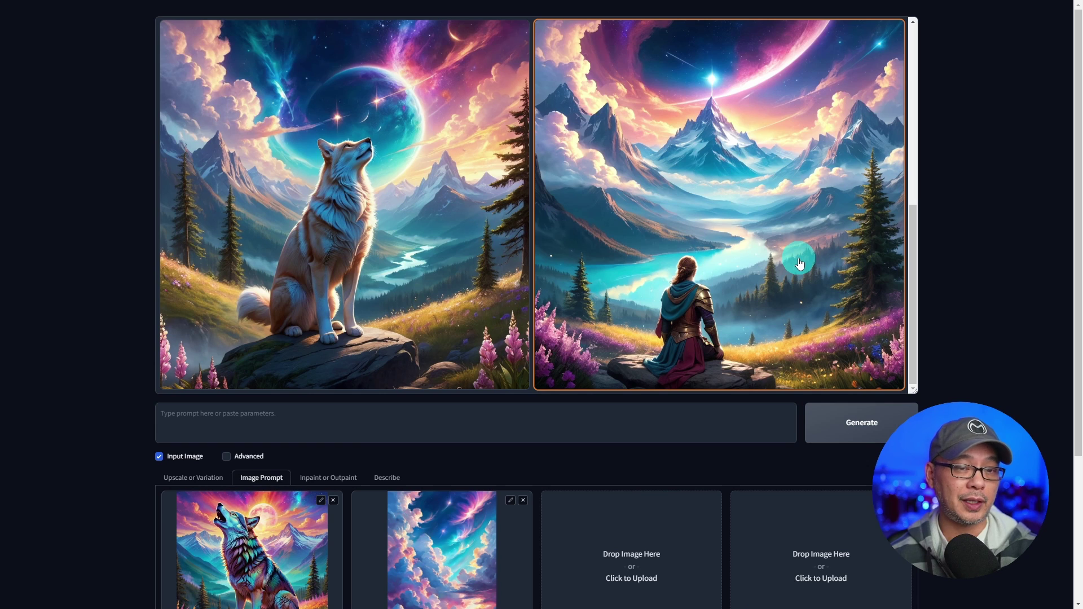
scroll(800, 263, up, 5)
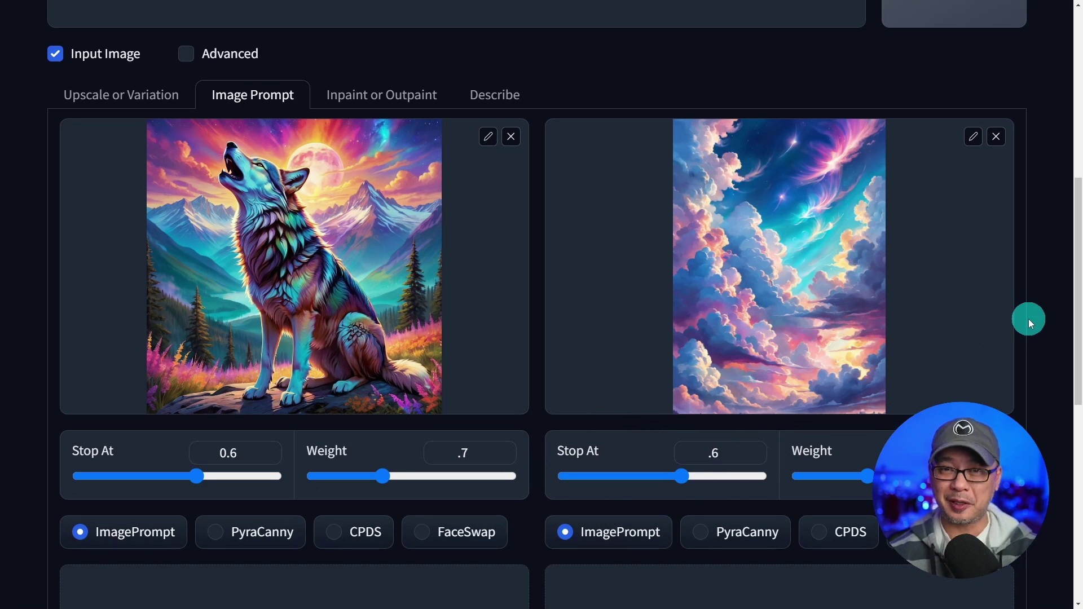
Remove the cloud sky from the second image prompt and enter 'tiger' as the prompt
click(997, 137)
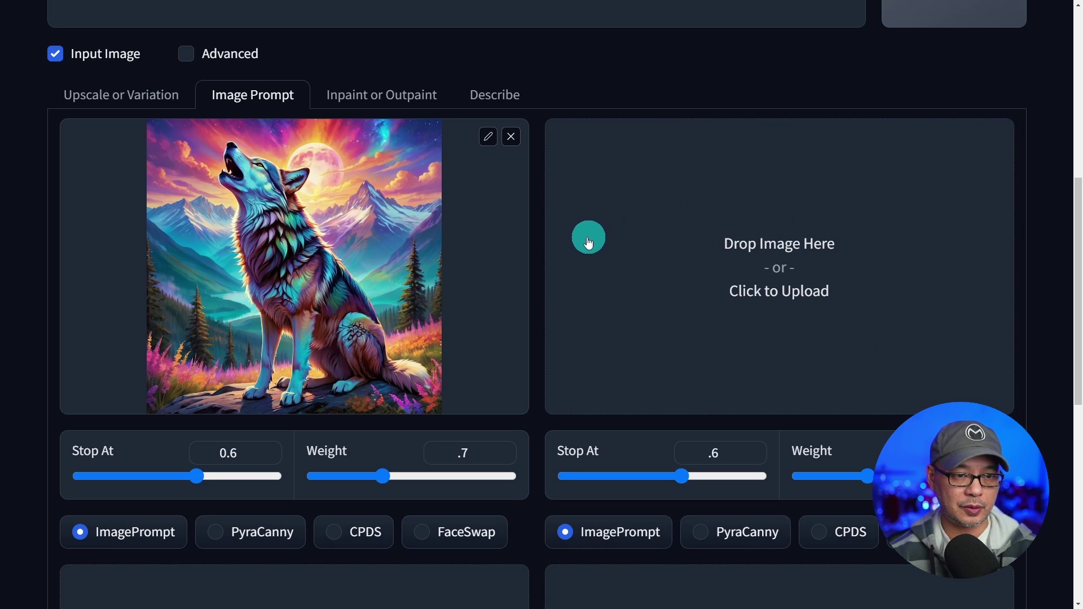
scroll(232, 375, up, 7)
click(231, 375)
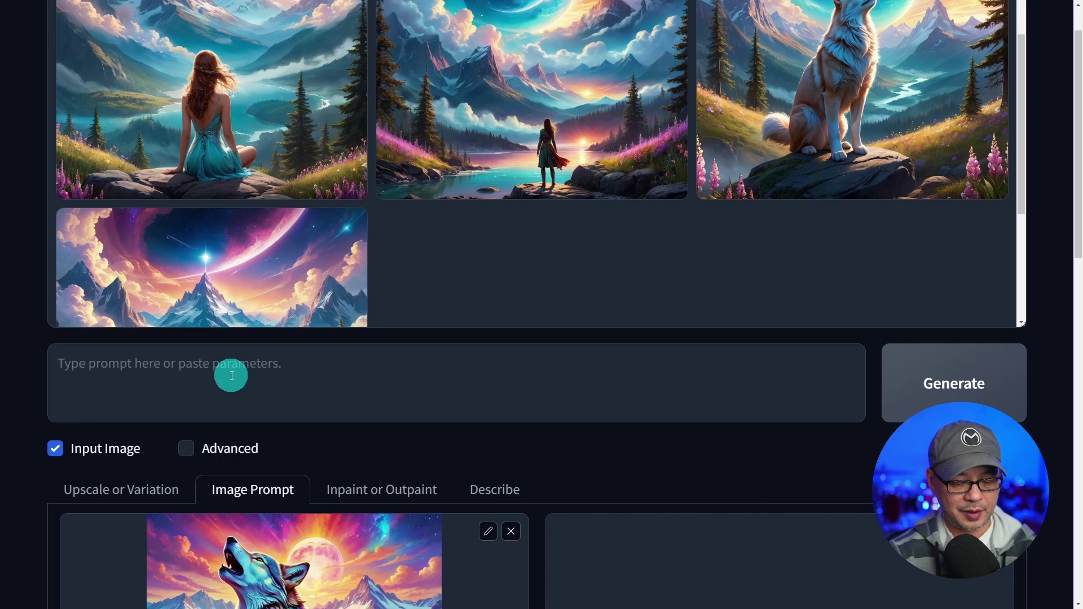
text(tiger)
scroll(243, 350, down, 7)
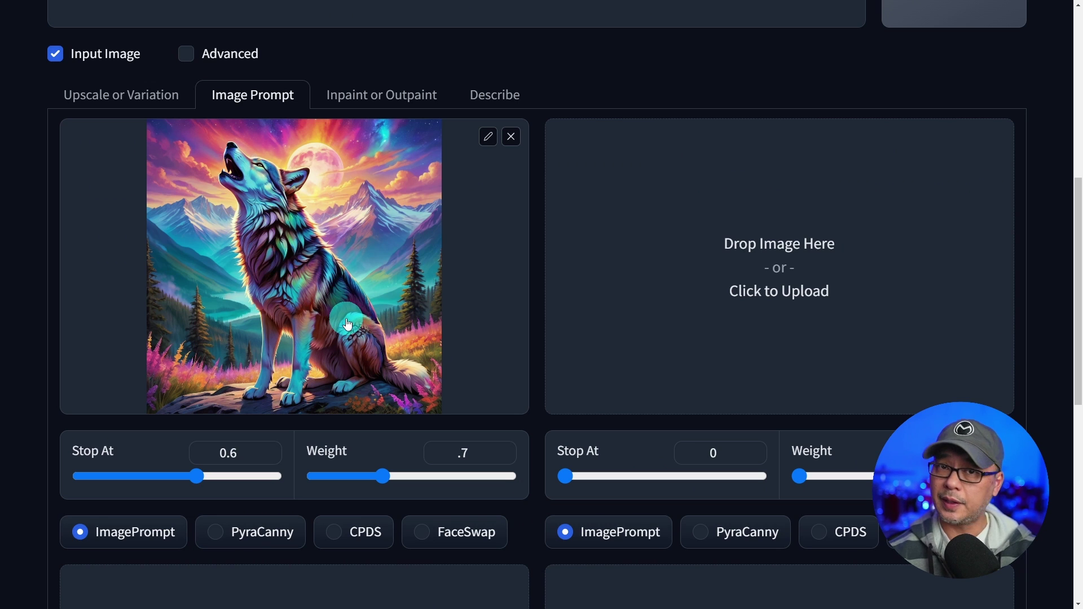
scroll(428, 317, up, 7)
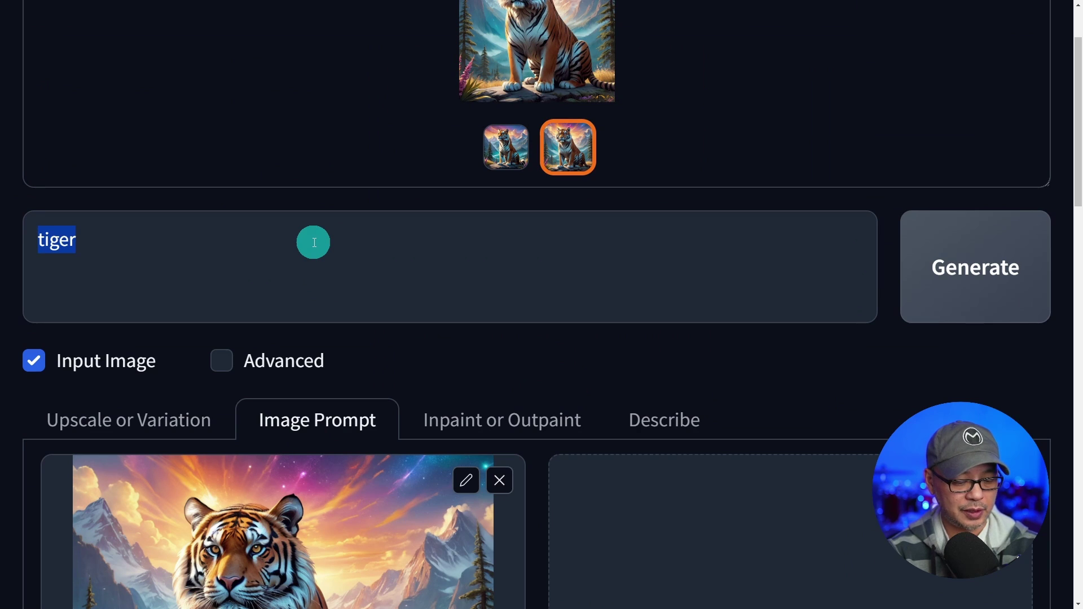
Prompt 'dragon' with the tiger image at Stop At 1 and Weight 1, and generate
text(dragon)
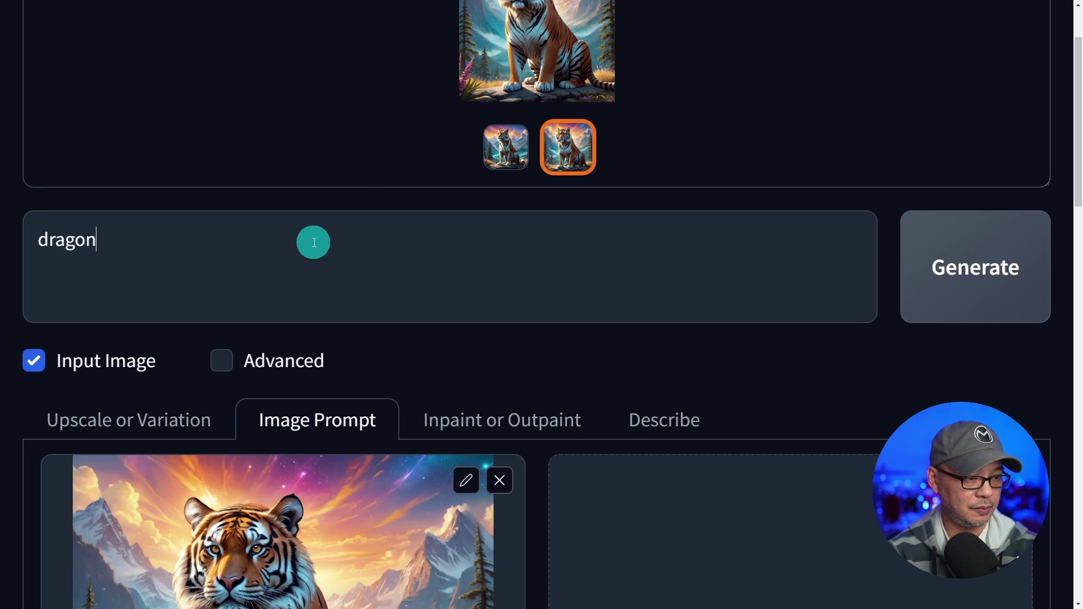
scroll(312, 241, down, 8)
drag(245, 533, 262, 532)
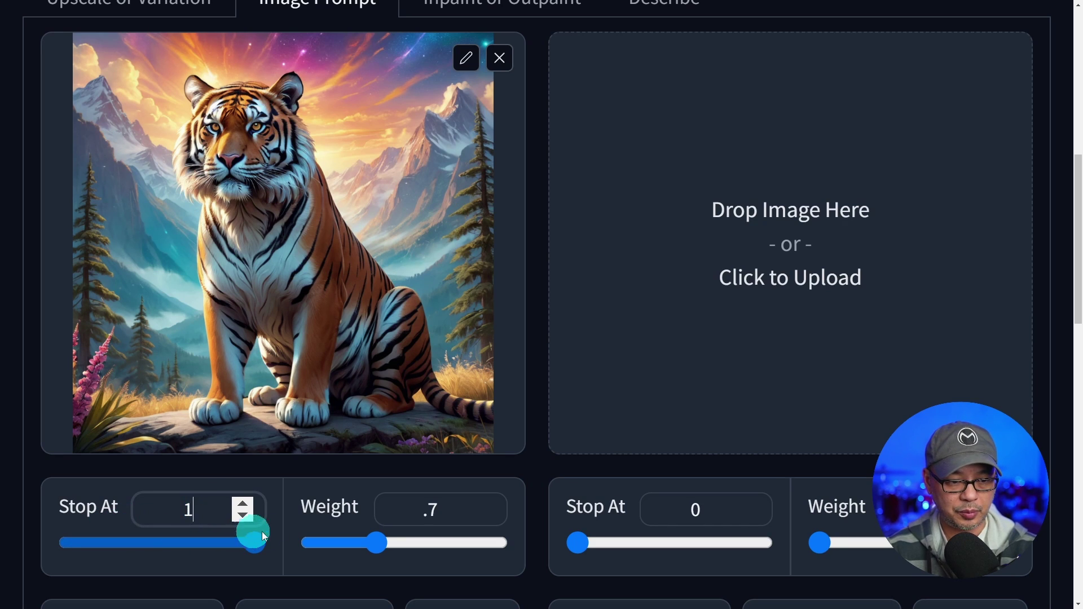
click(429, 512)
text(1)
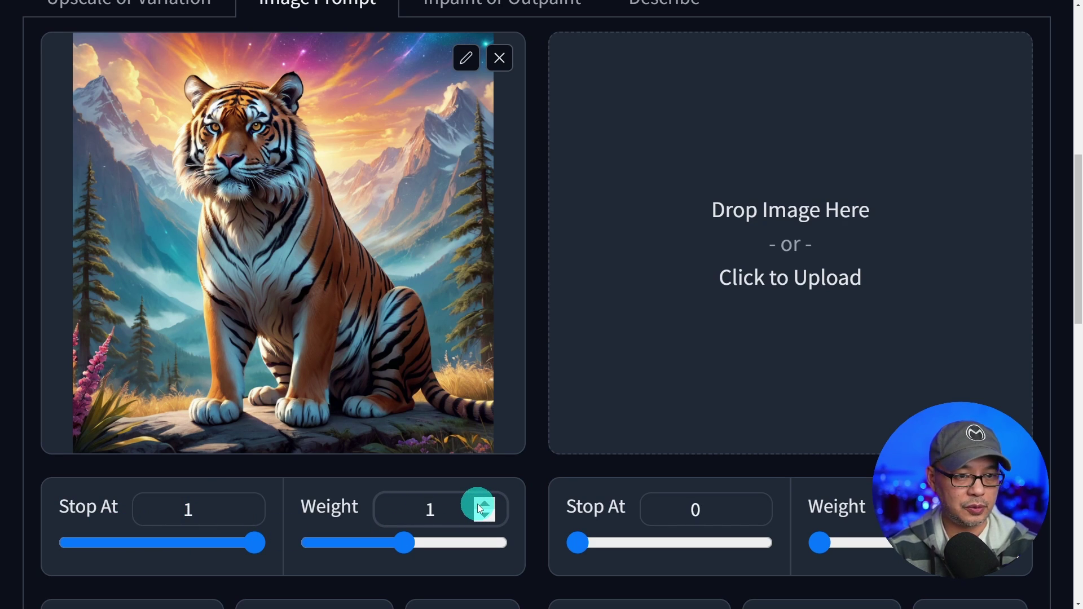
key(ctrl+Return)
scroll(539, 318, up, 6)
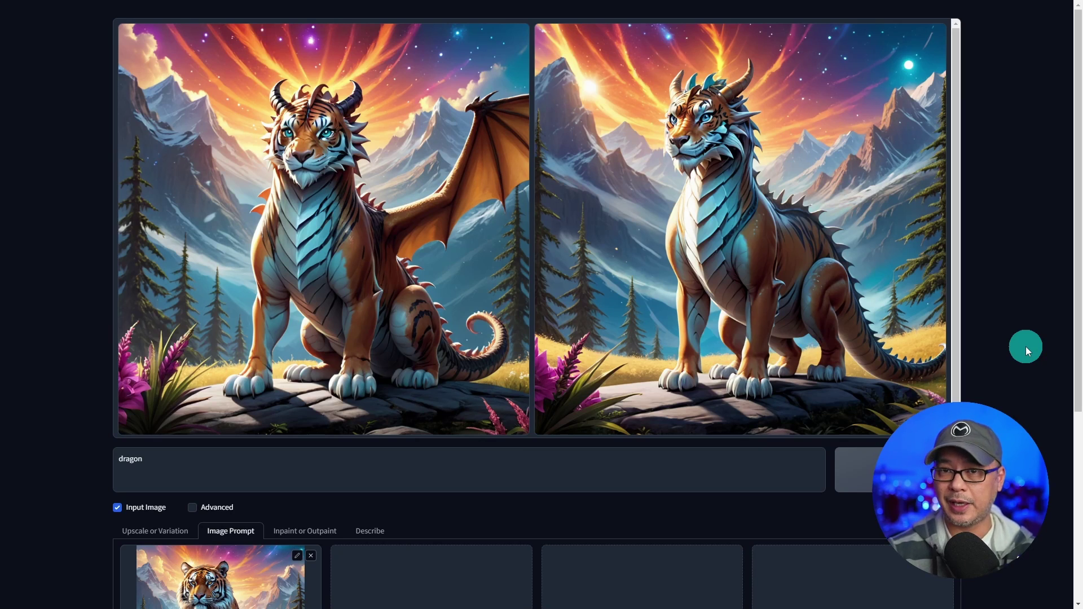
double_click(155, 452)
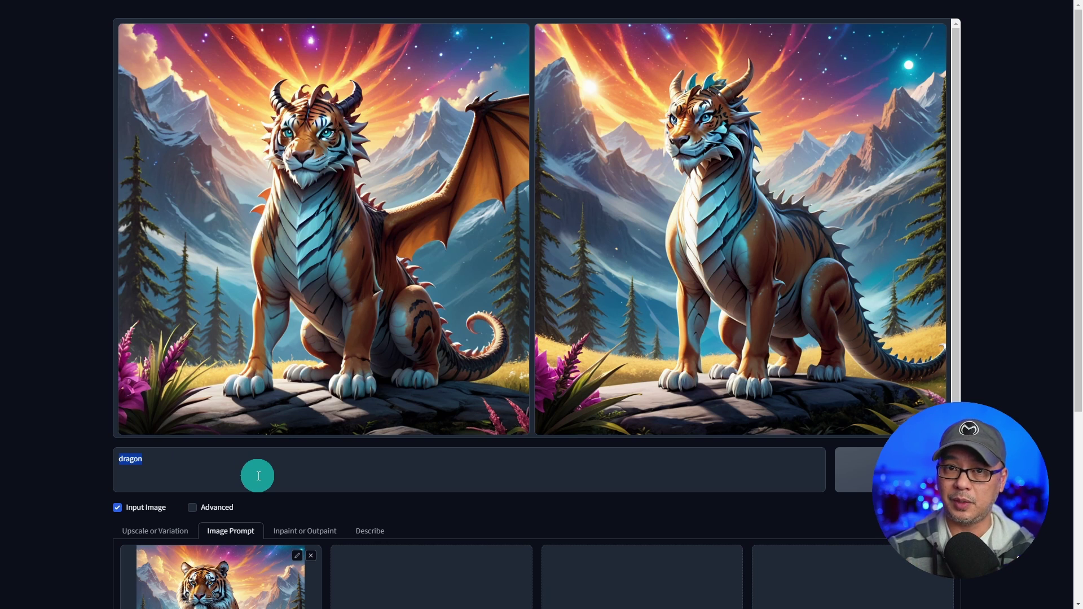
key(ctrl+plus)
key(ctrl+plus)
key(ctrl+plus)
key(ctrl+plus)
scroll(259, 476, down, 5)
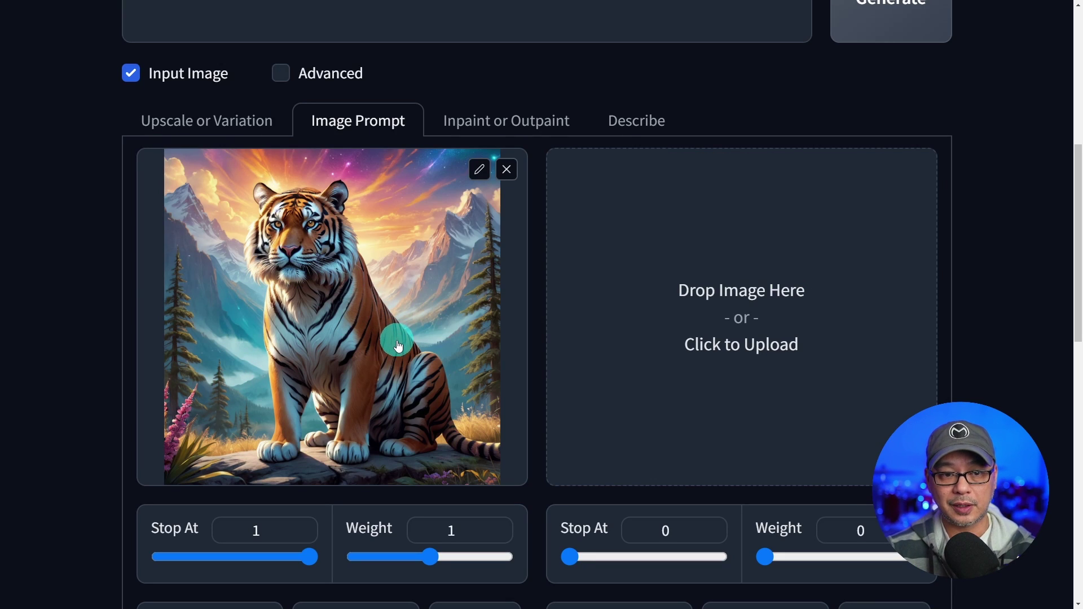
scroll(398, 346, up, 7)
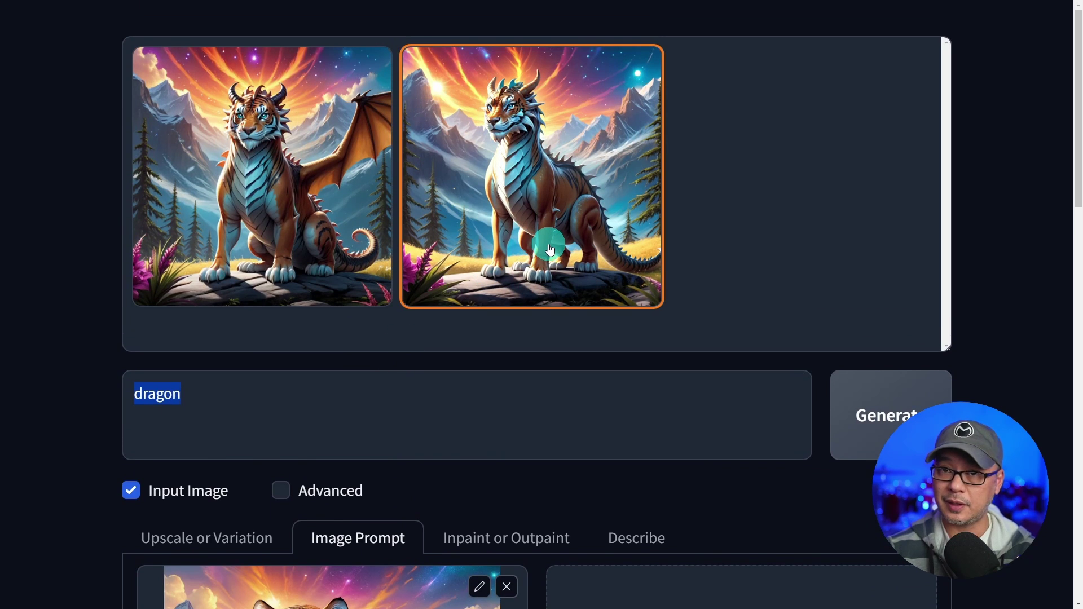
key(ctrl+minus)
scroll(575, 169, down, 8)
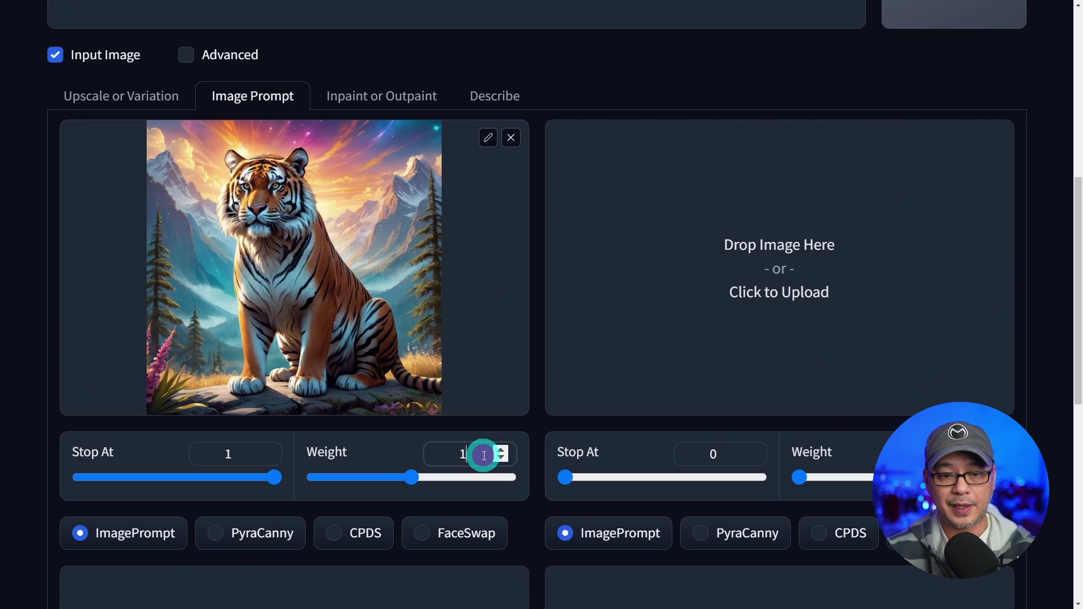
Lower the tiger image's weight to 0.5 and generate teal-scaled winged dragons
double_click(484, 455)
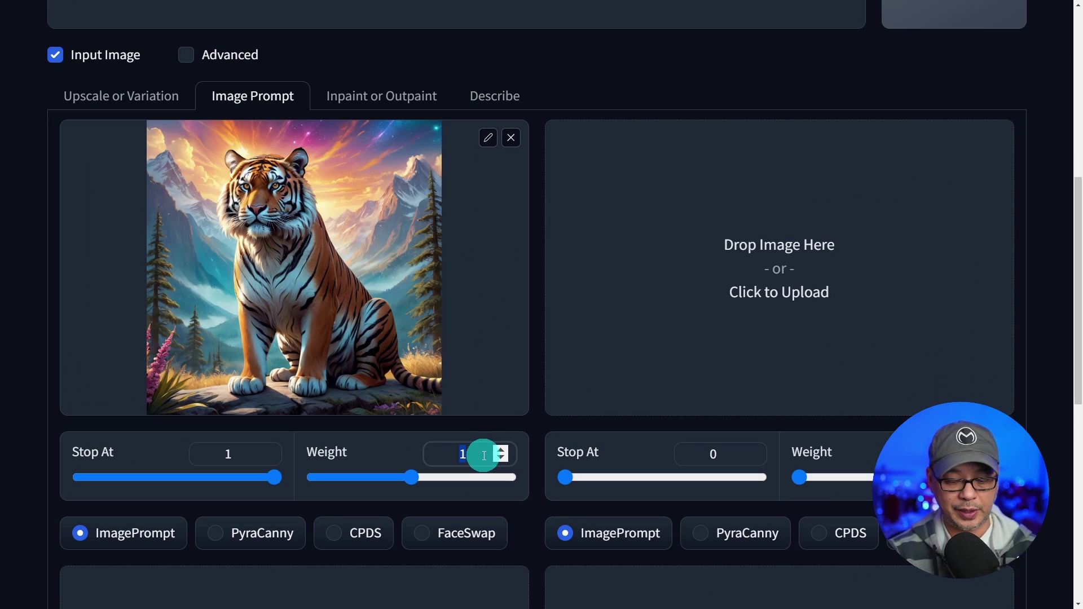
text(.5)
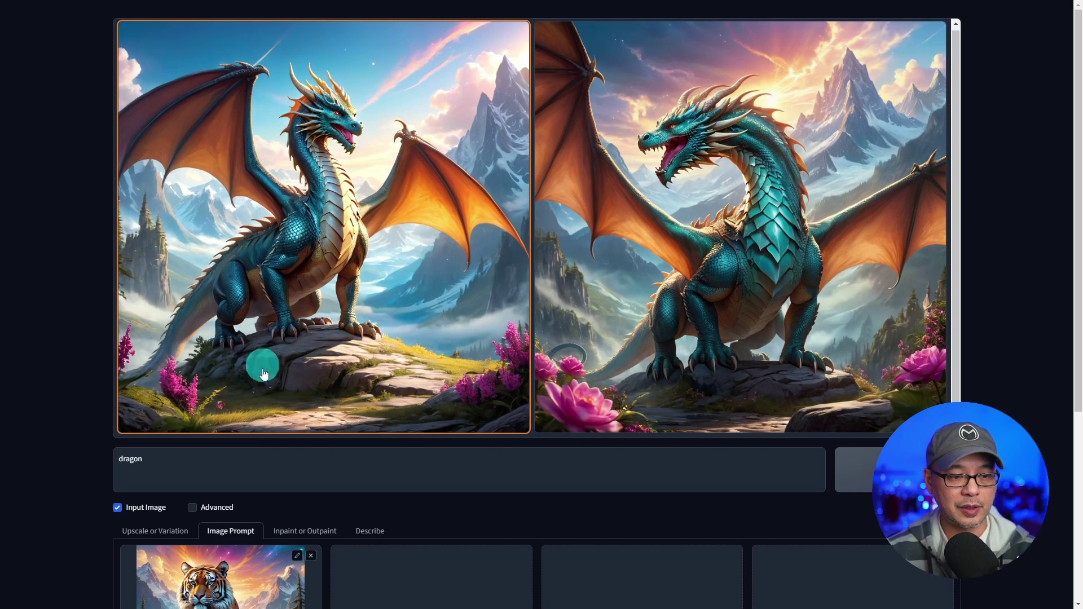
key(ctrl+plus)
key(ctrl+plus)
key(ctrl+plus)
key(ctrl+plus)
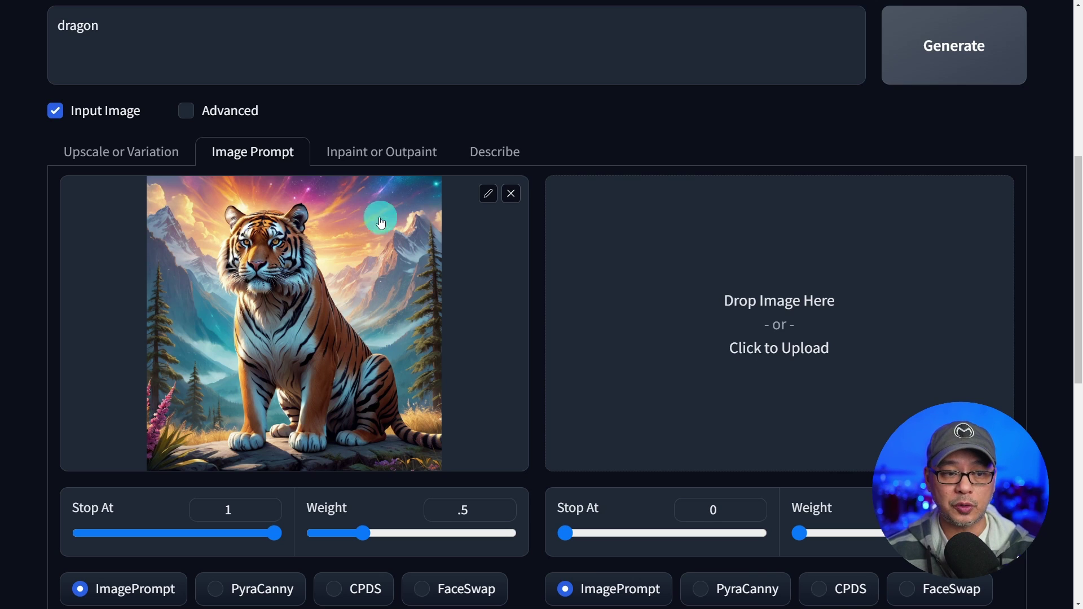
key(ctrl+minus)
key(ctrl+minus)
key(ctrl+minus)
key(ctrl+minus)
key(ctrl+minus)
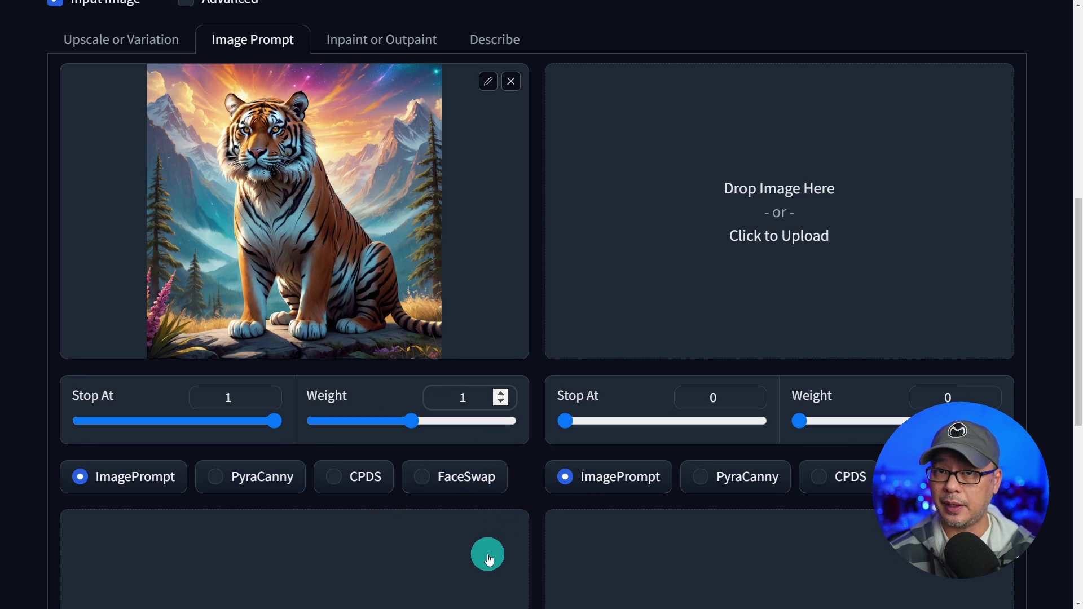
Set the tiger image's Stop At to 0.5 and generate new dragon images
key(shift+Tab)
key(shift+Tab)
text(.)
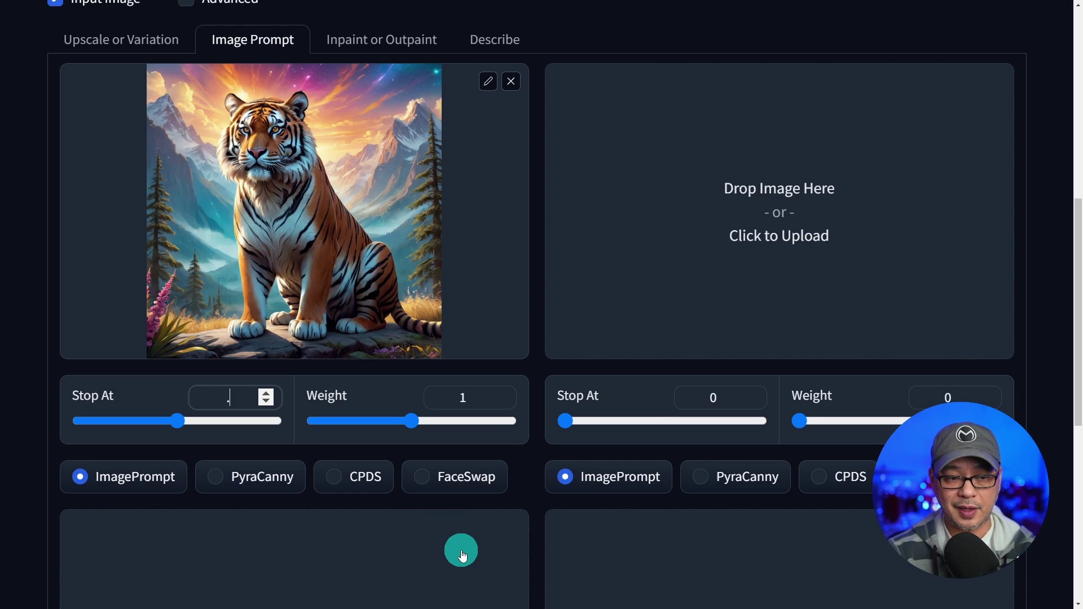
text(5)
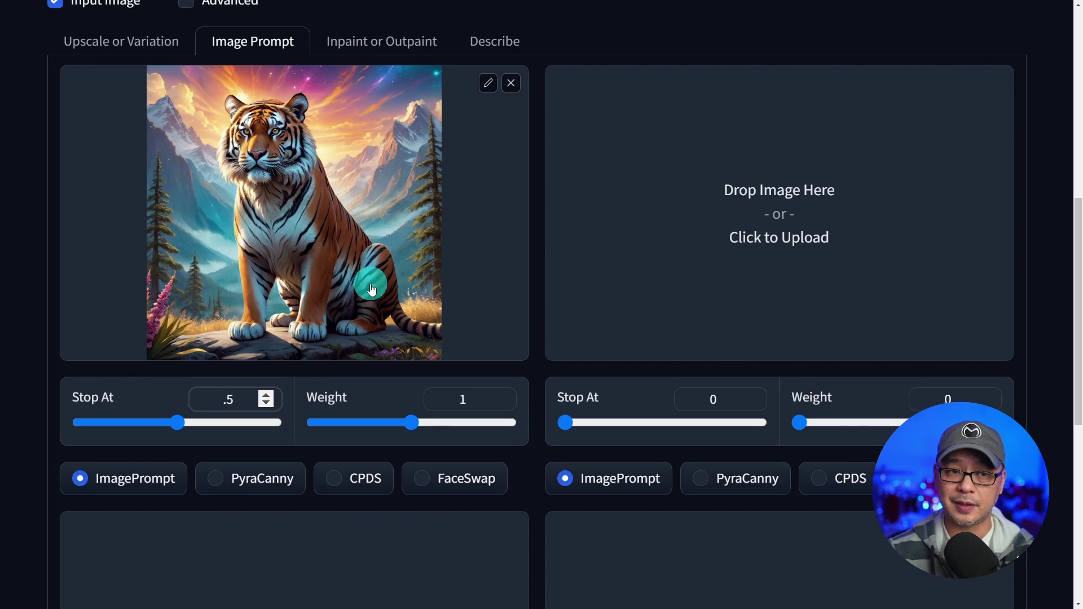
scroll(367, 282, up, 5)
double_click(75, 195)
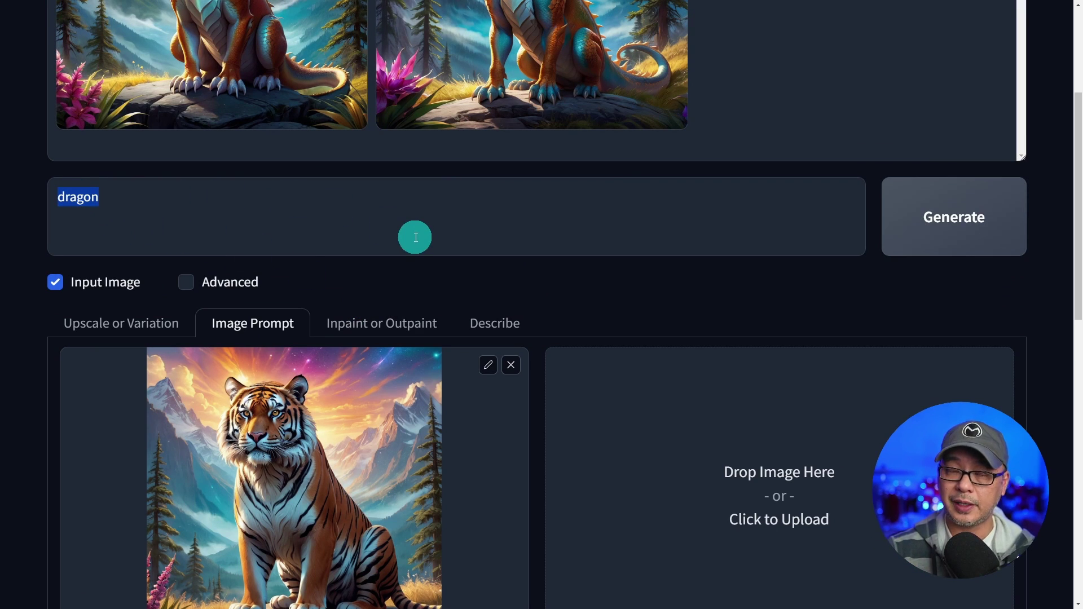
key(ctrl+minus)
key(ctrl+minus)
key(ctrl+minus)
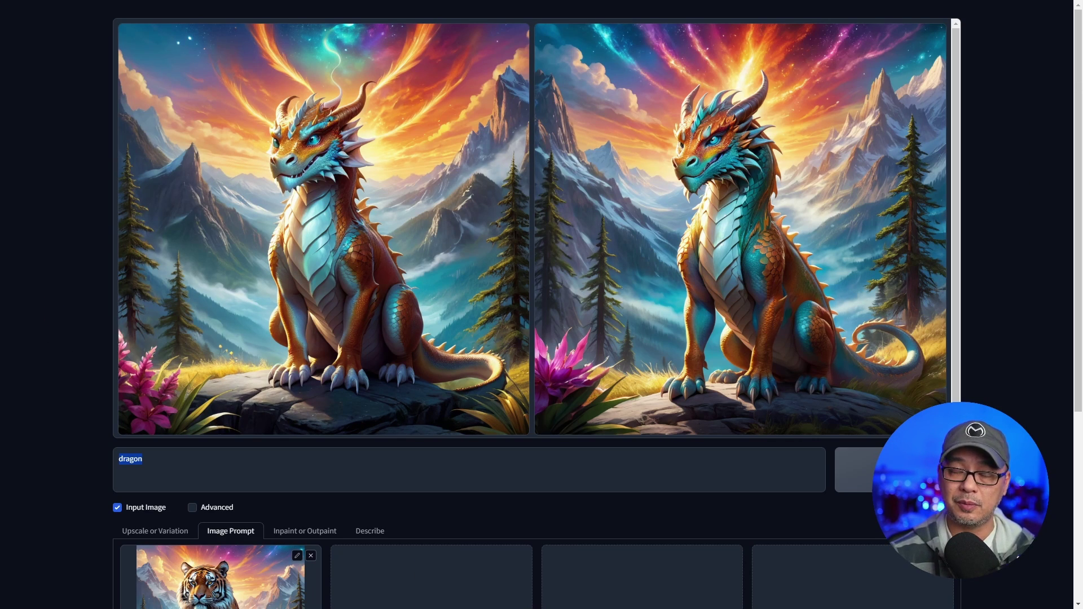
Reset the page zoom and scroll down to the two Image Prompt slots
key(ctrl+0)
scroll(331, 534, down, 10)
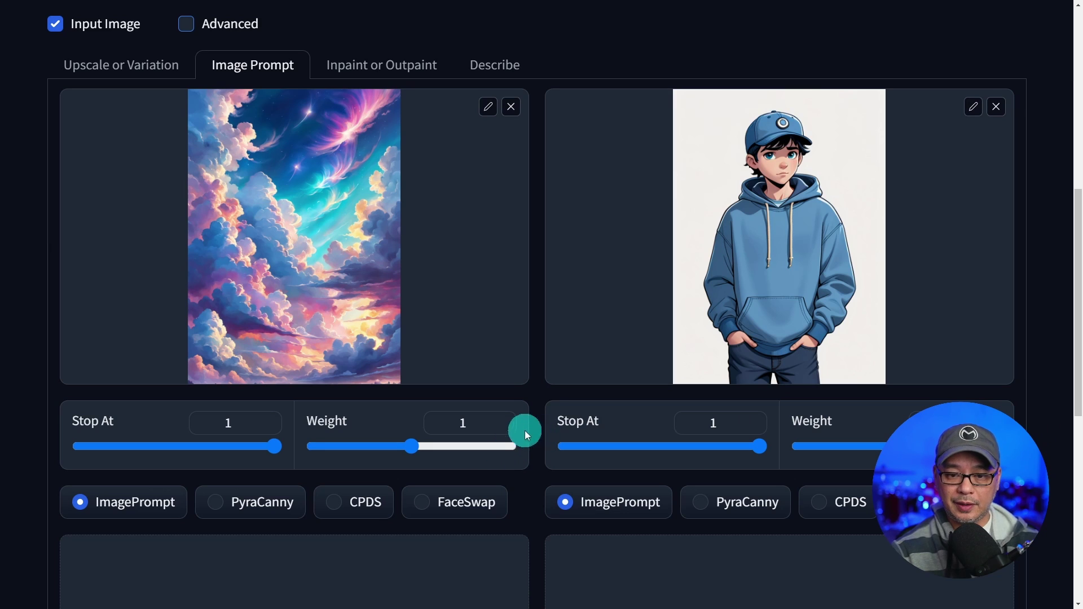
Browse the hoodie-boy results full size, ending on the boy in a café with an iced drink
scroll(648, 422, up, 6)
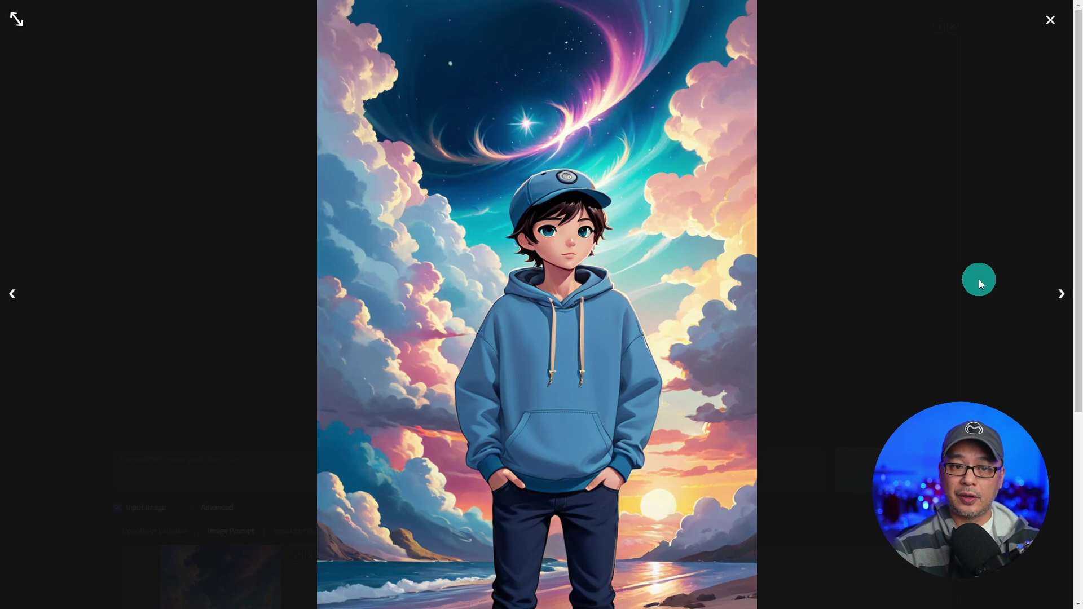
key(Right)
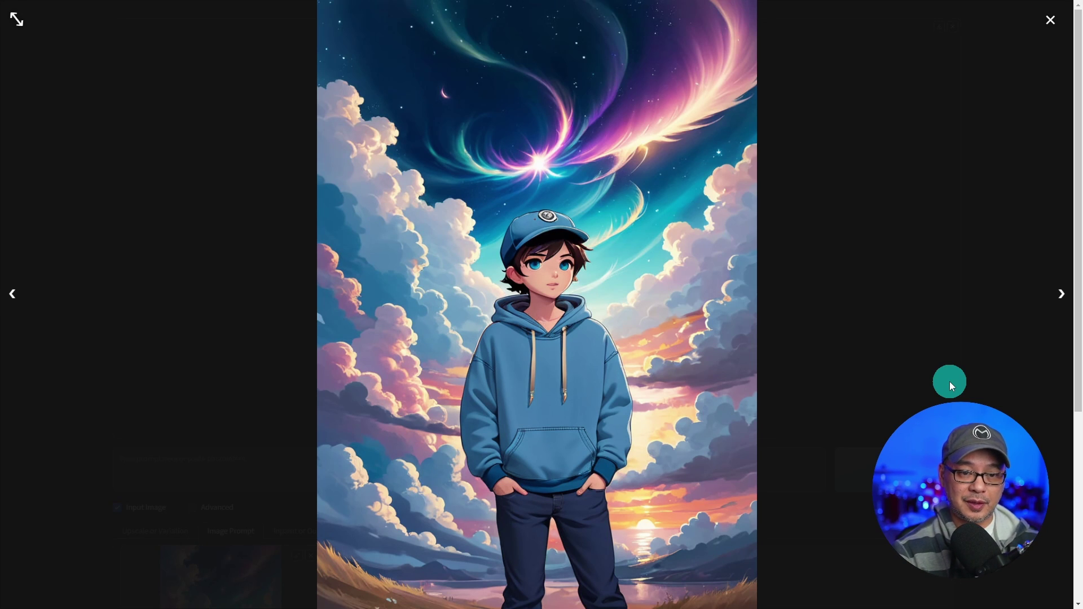
key(Right)
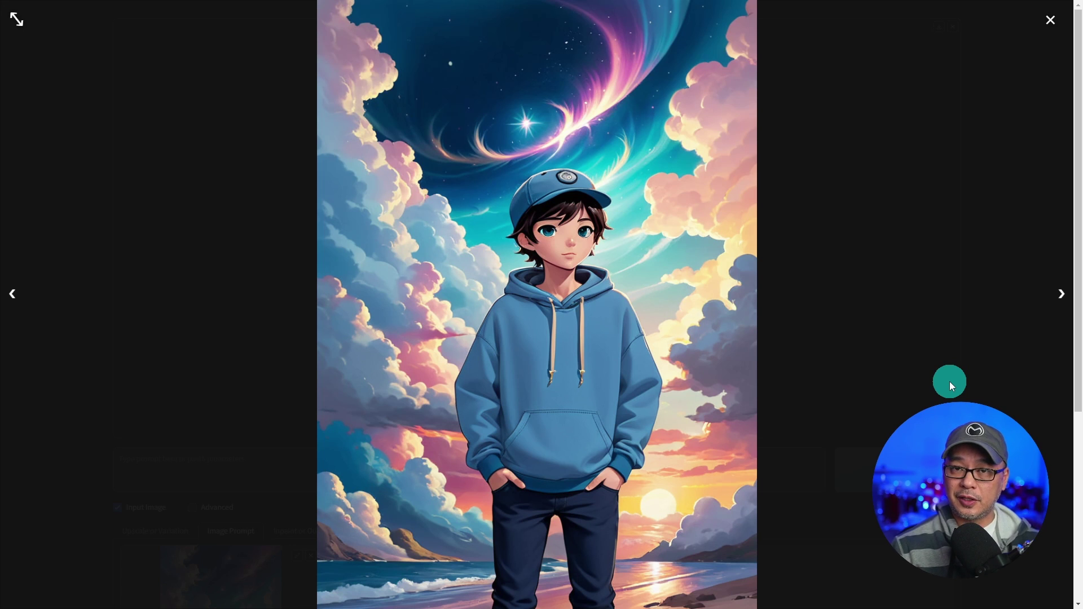
key(Escape)
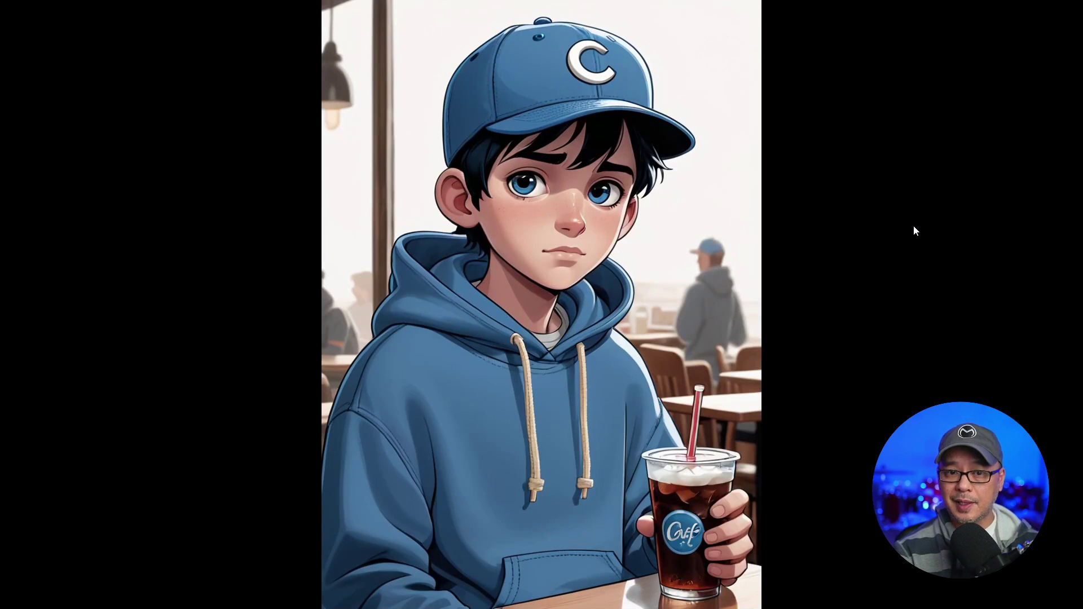
key(Right)
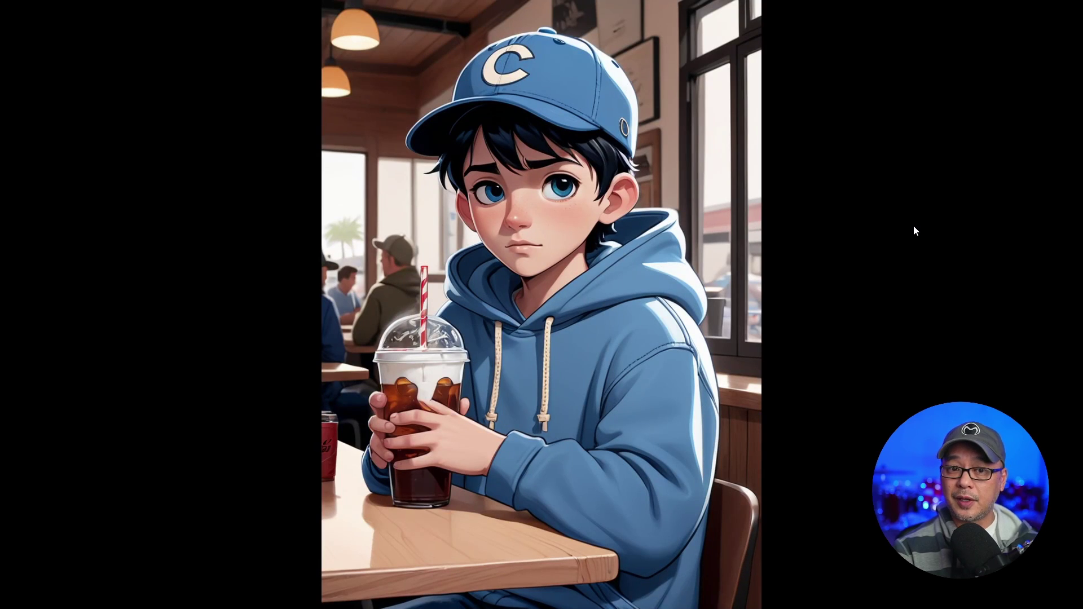